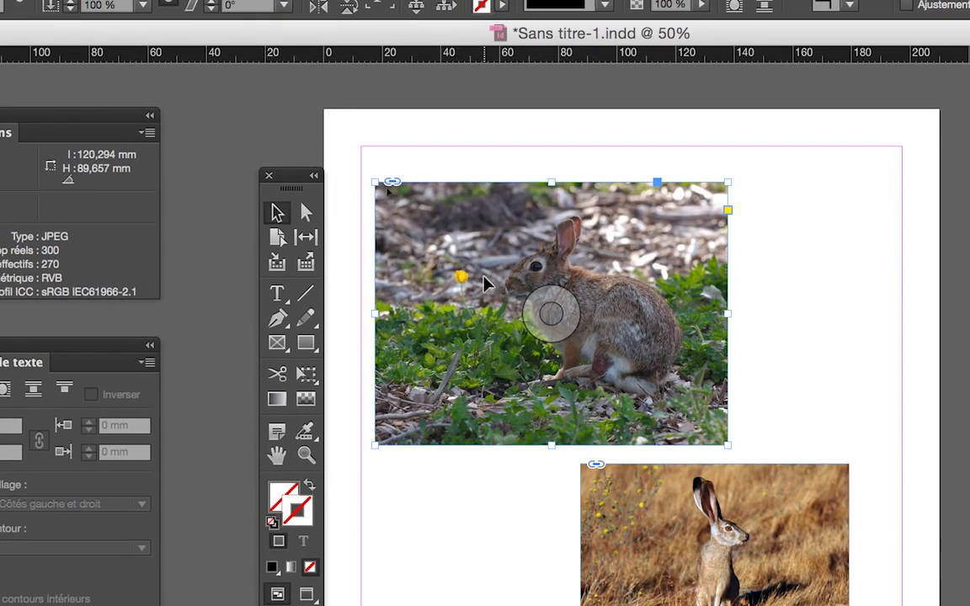
Enlarge the view of the top rabbit photo to 75%, shift the floating Tools panel off it and leave nothing selected.
double_click(442, 255)
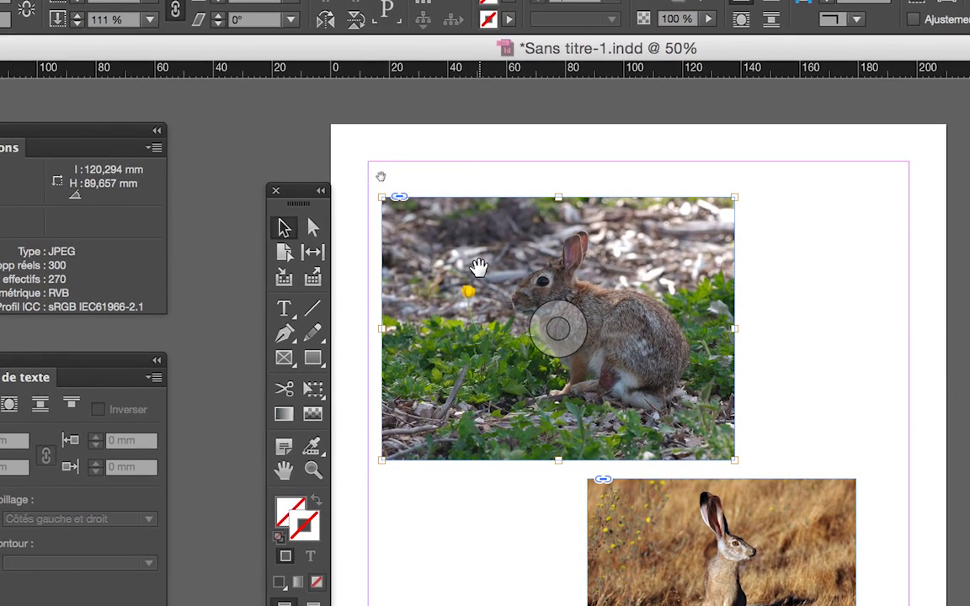
key("super+equal")
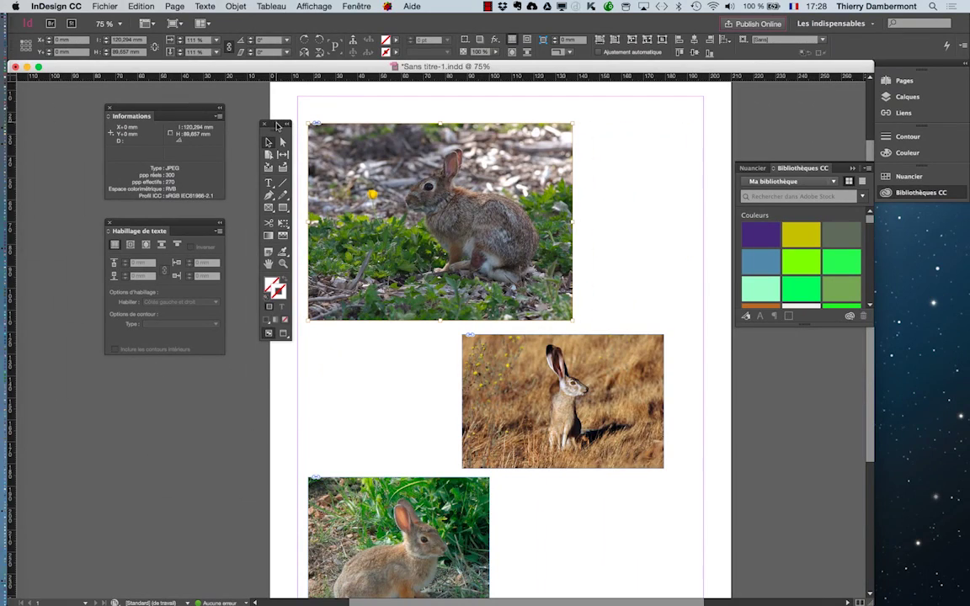
left_click_drag(277, 126, 266, 112)
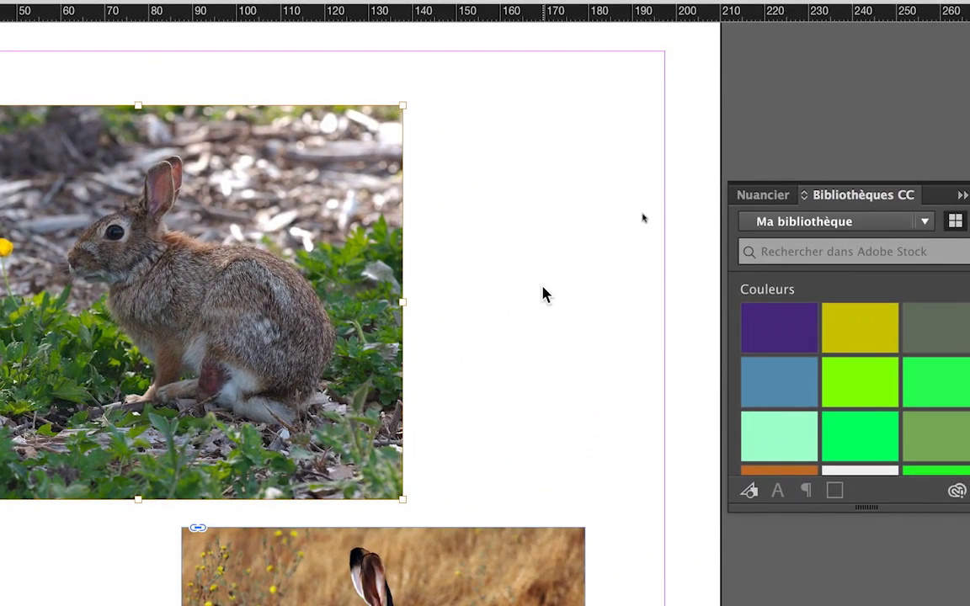
left_click(543, 293)
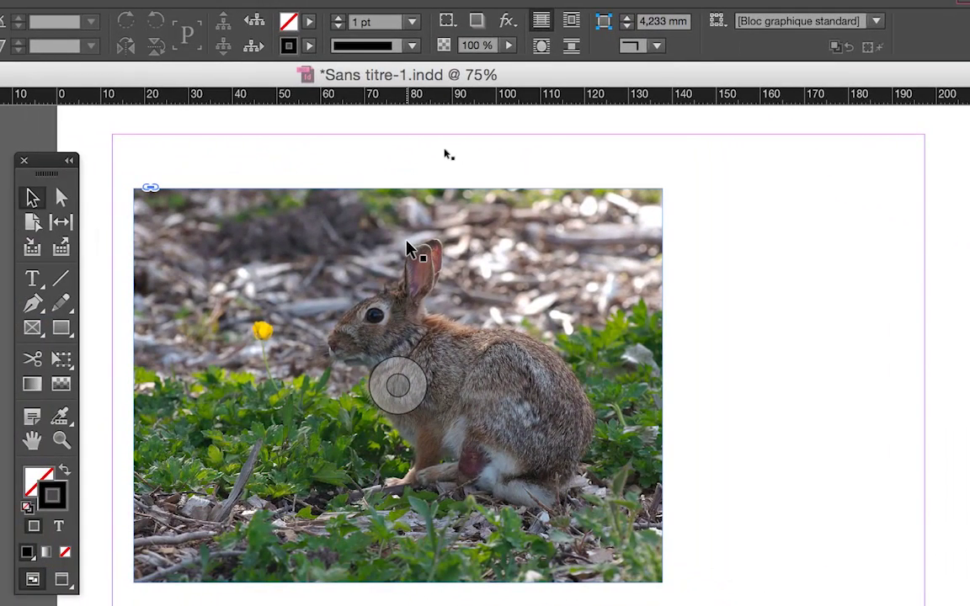
Crop the top rabbit photo by pulling its frame in on all four sides to about 79 × 74 mm.
left_click(407, 248)
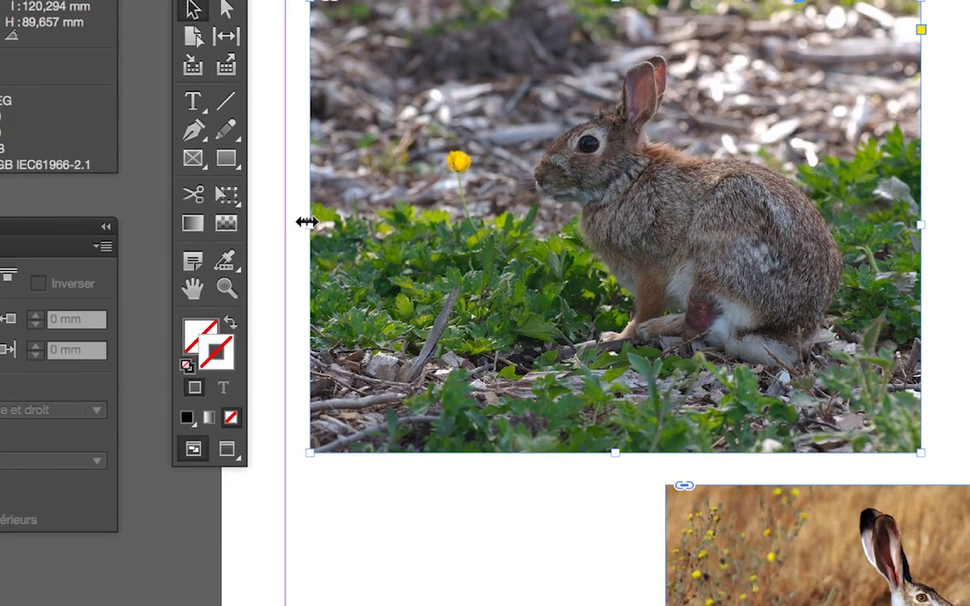
left_click_drag(307, 222, 432, 224)
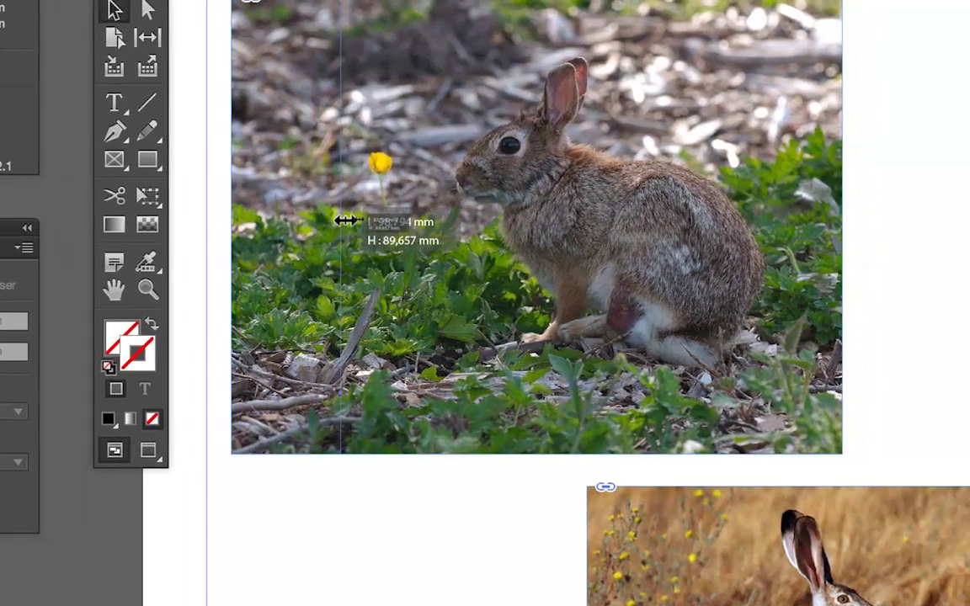
left_click_drag(350, 222, 345, 223)
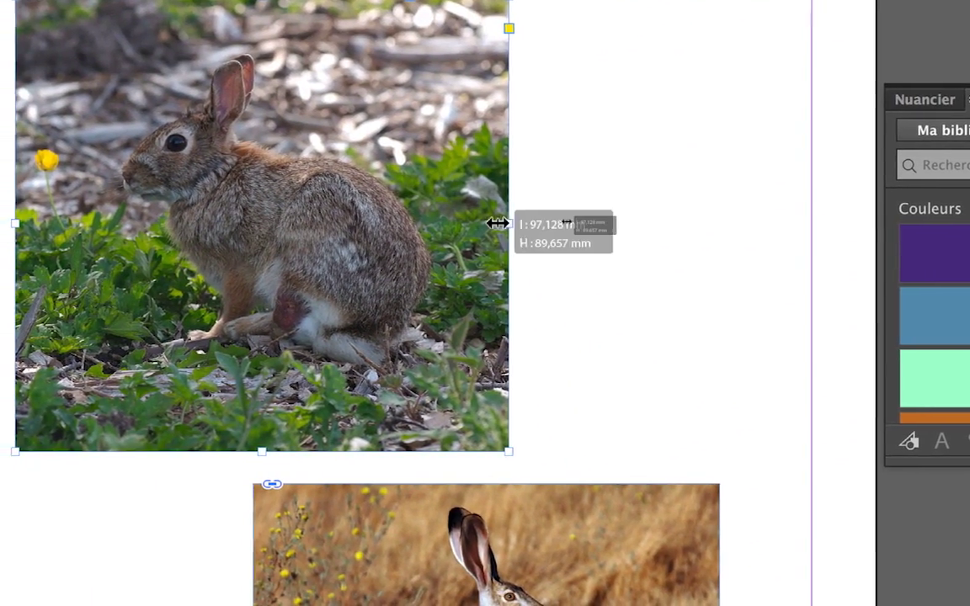
left_click_drag(497, 223, 462, 223)
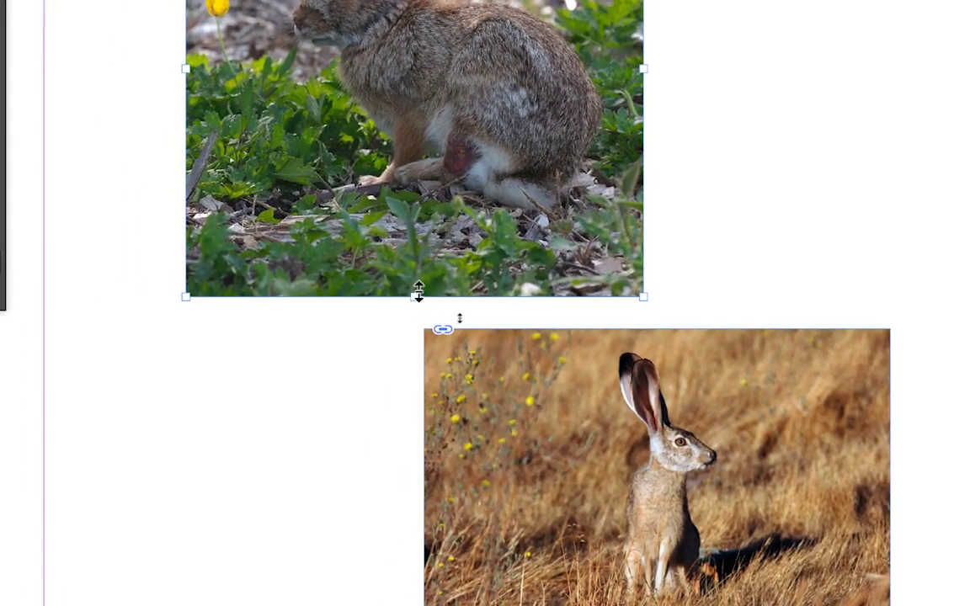
left_click_drag(419, 291, 418, 246)
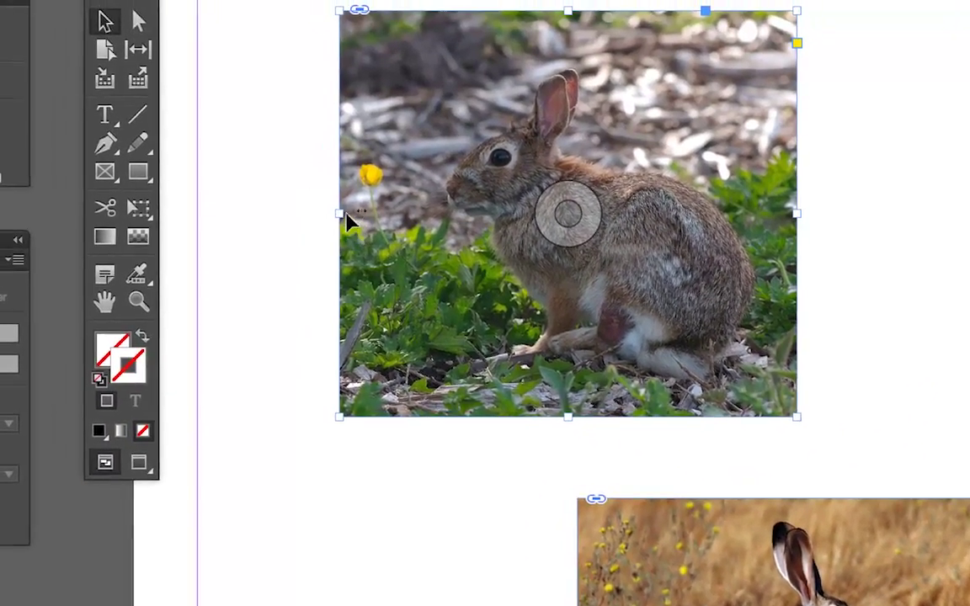
left_click_drag(342, 212, 357, 210)
left_click_drag(428, 131, 430, 161)
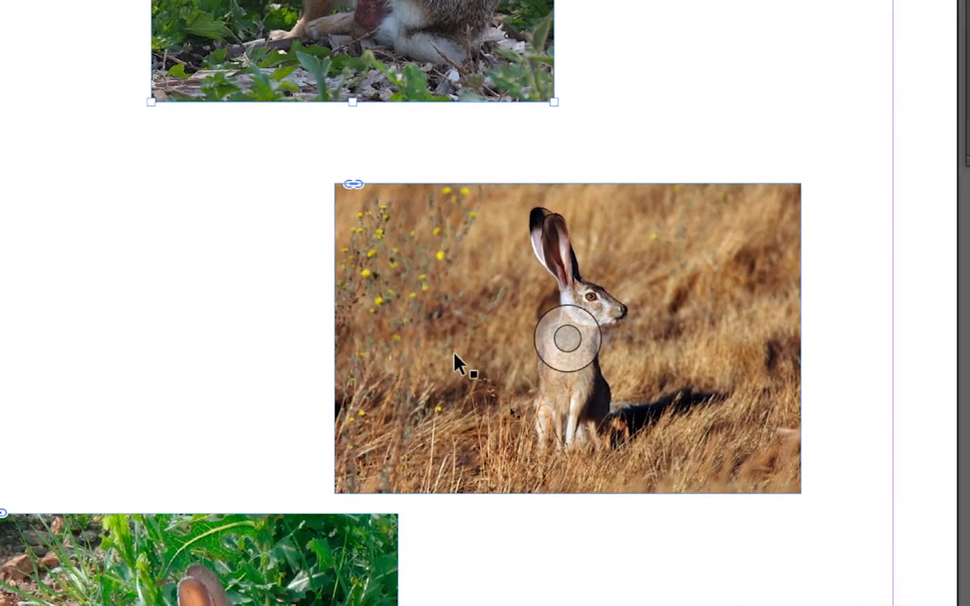
Crop the hare photo's frame from both sides to a narrow portrait about 43 mm wide.
left_click(455, 362)
left_click_drag(406, 345, 440, 356)
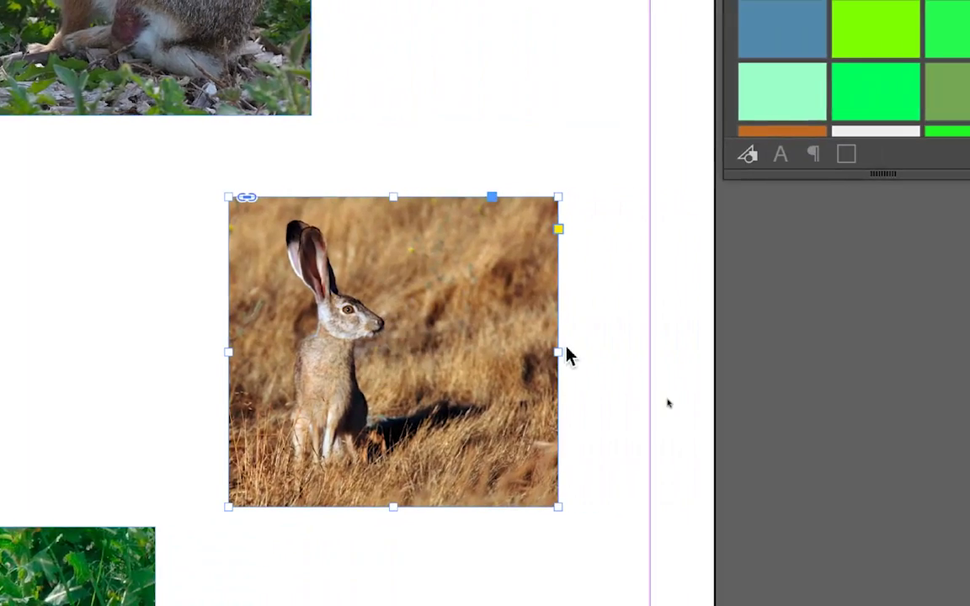
left_click_drag(771, 354, 663, 346)
left_click_drag(530, 346, 526, 350)
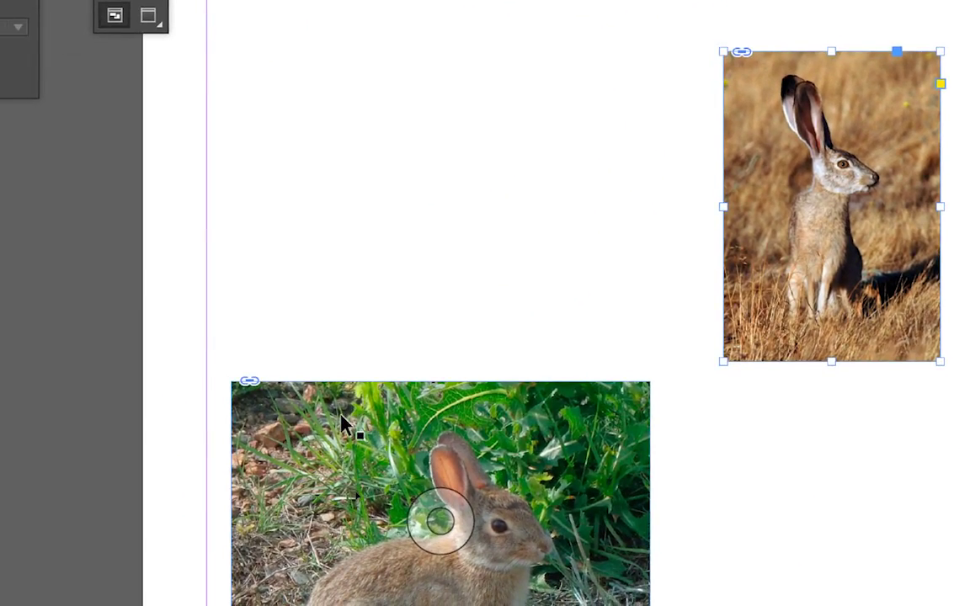
Crop the bottom rabbit photo's frame around the animal to about 64 × 57.5 mm and deselect it.
left_click(349, 467)
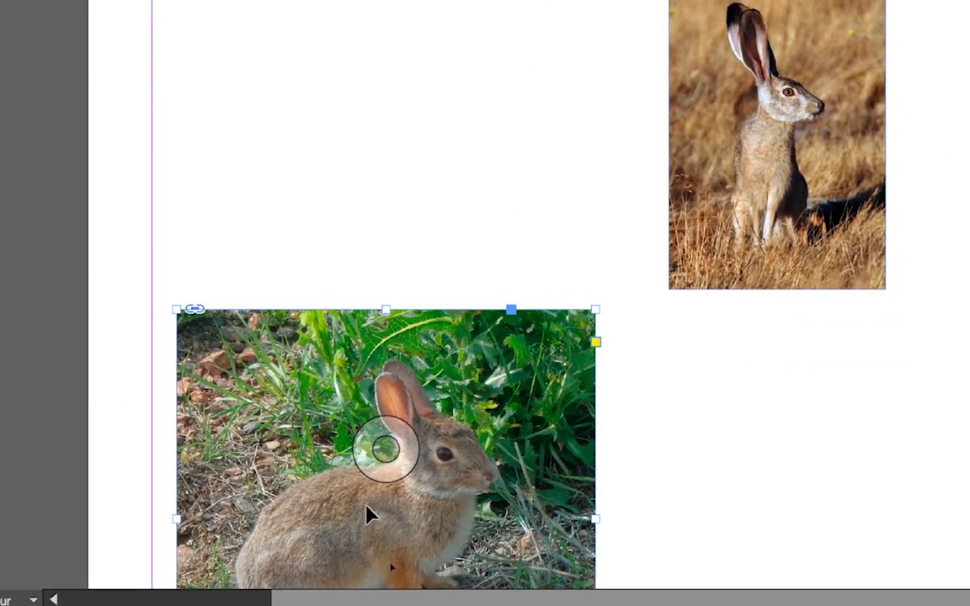
scroll(376, 523, "down", 5)
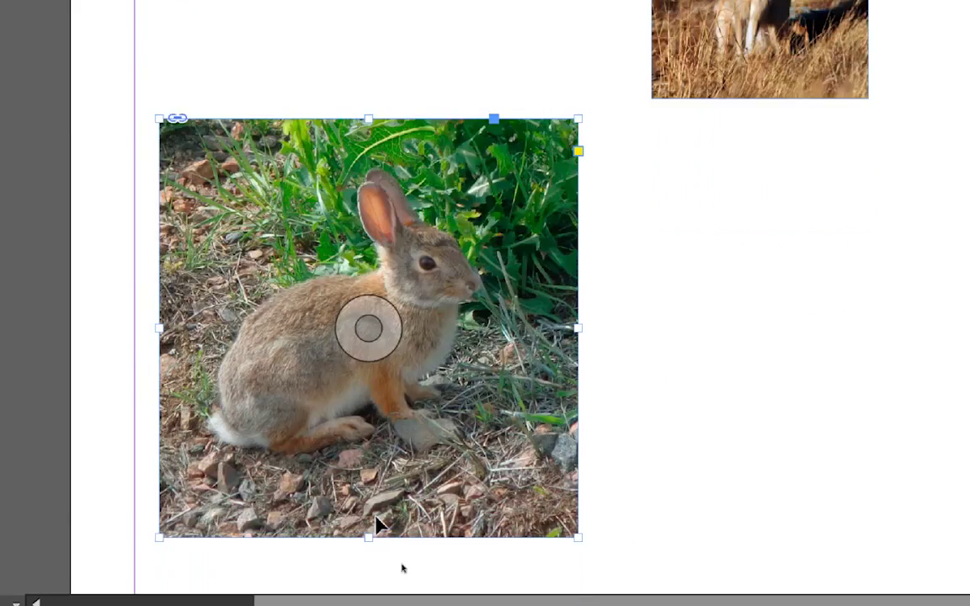
scroll(379, 504, "up", 5)
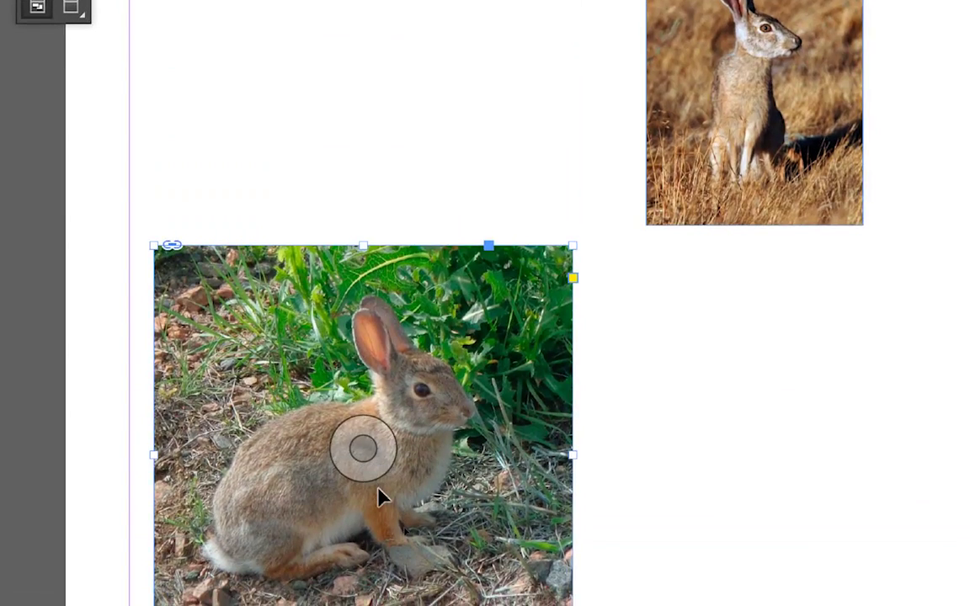
scroll(378, 496, "down", 3)
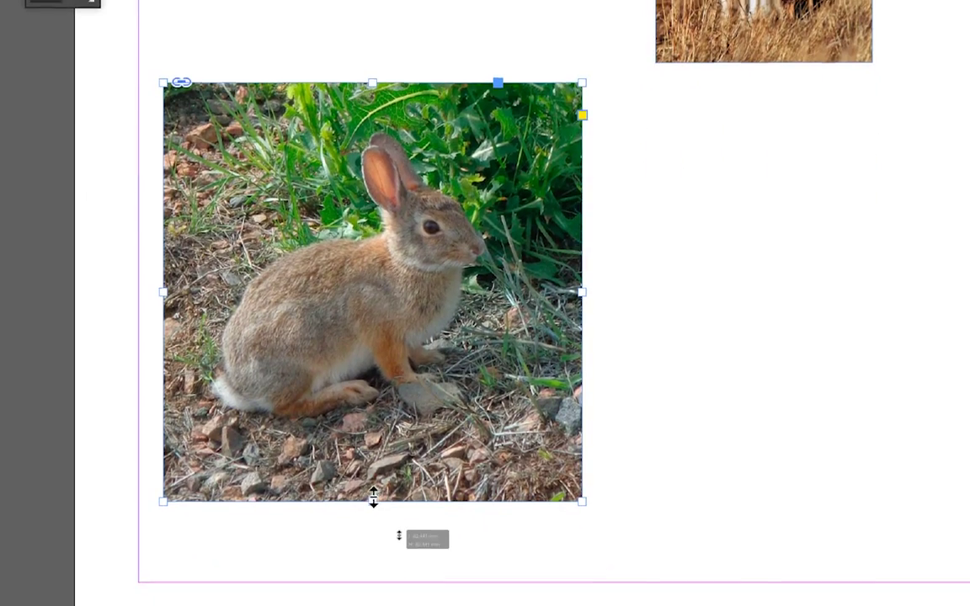
left_click_drag(372, 511, 383, 440)
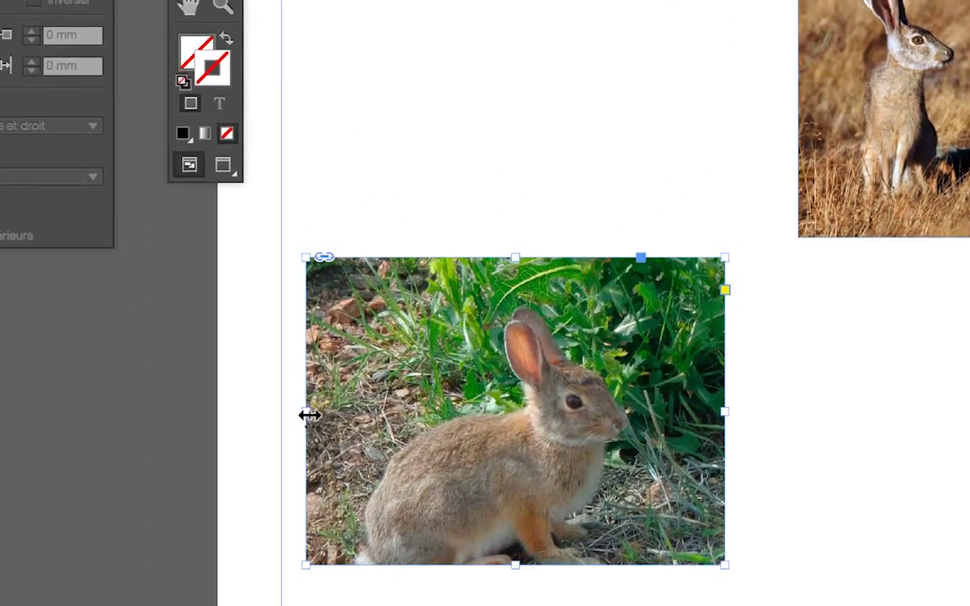
left_click_drag(310, 414, 401, 412)
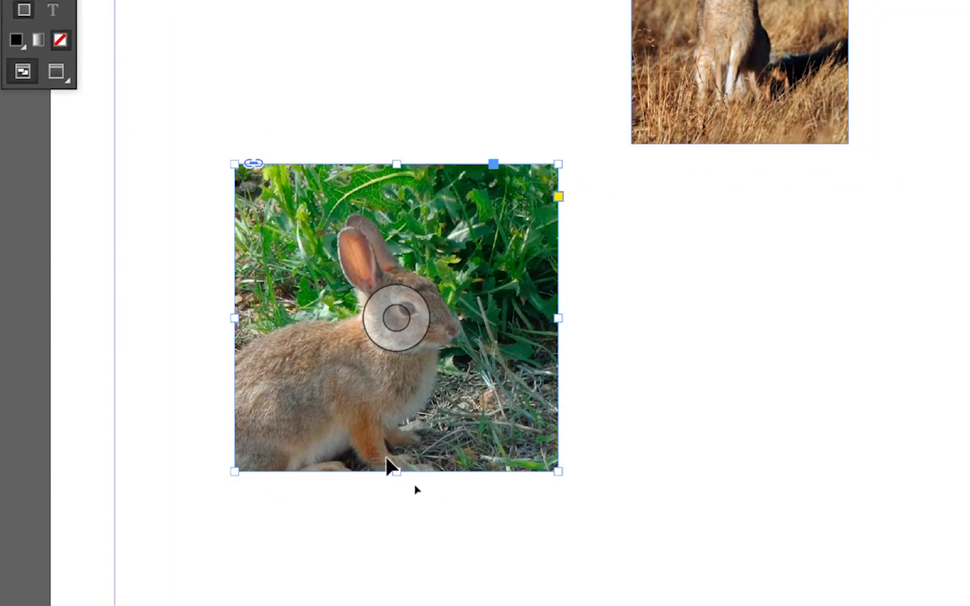
left_click_drag(482, 539, 484, 526)
left_click_drag(390, 458, 392, 458)
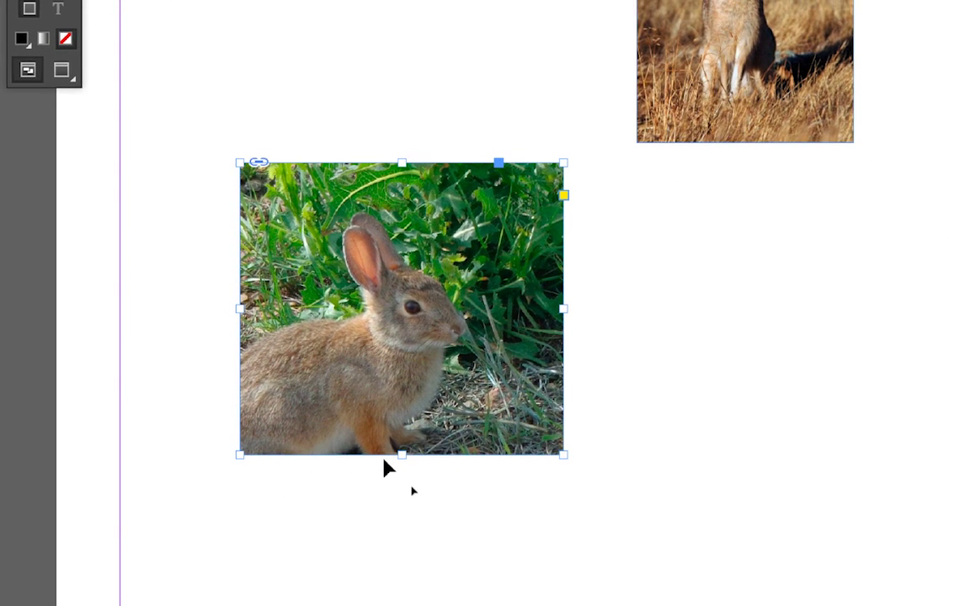
left_click(382, 463)
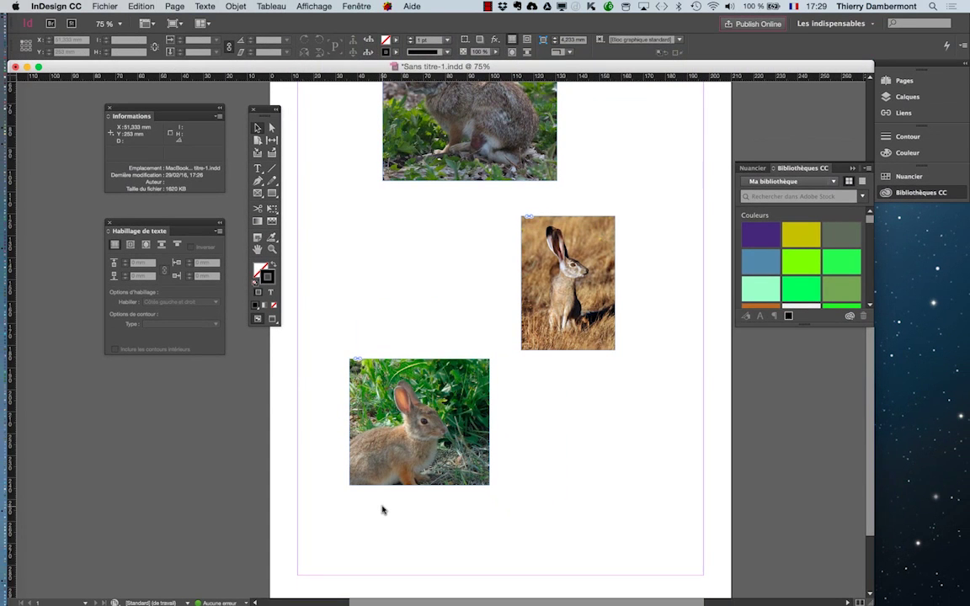
Save the document as a new version named Sans titre-2.indd in the EX2 F2 folder.
key("super+minus")
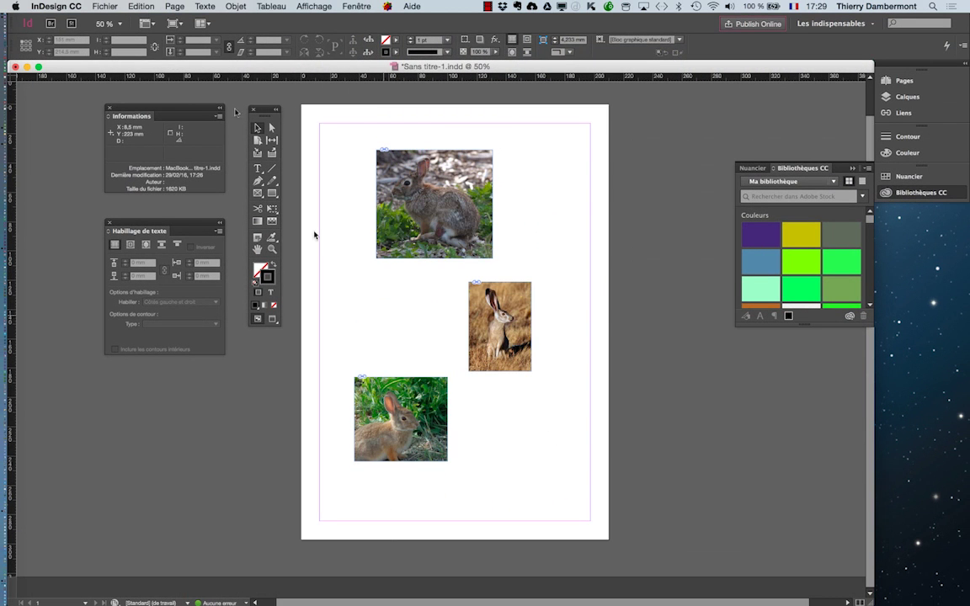
left_click(104, 6)
left_click(137, 91)
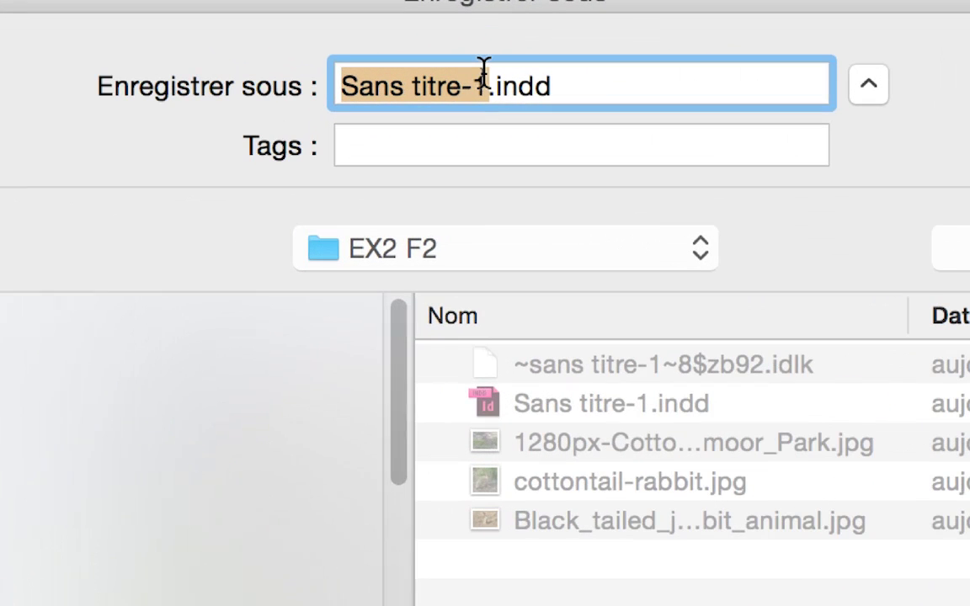
left_click(487, 84)
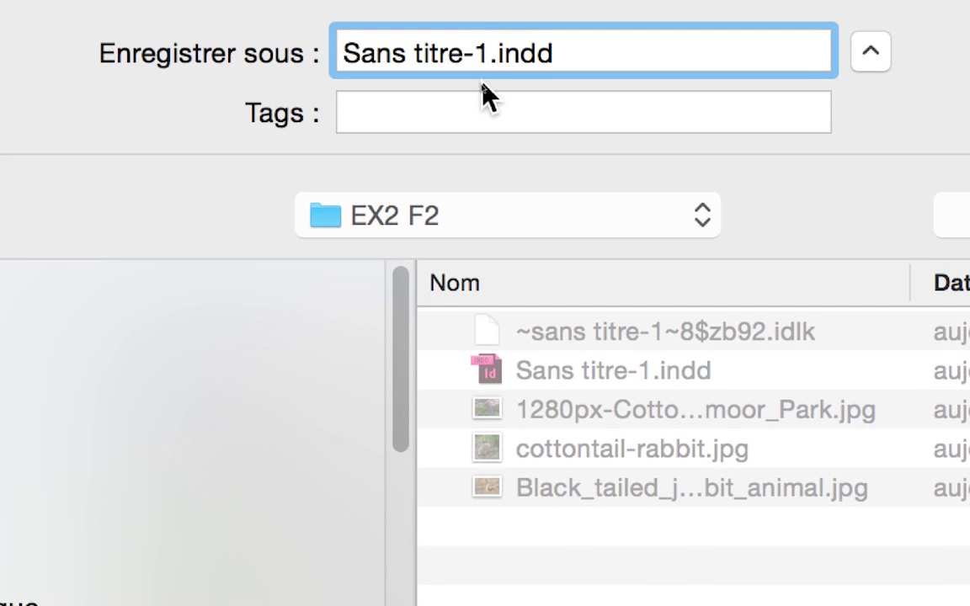
key("BackSpace")
type("2")
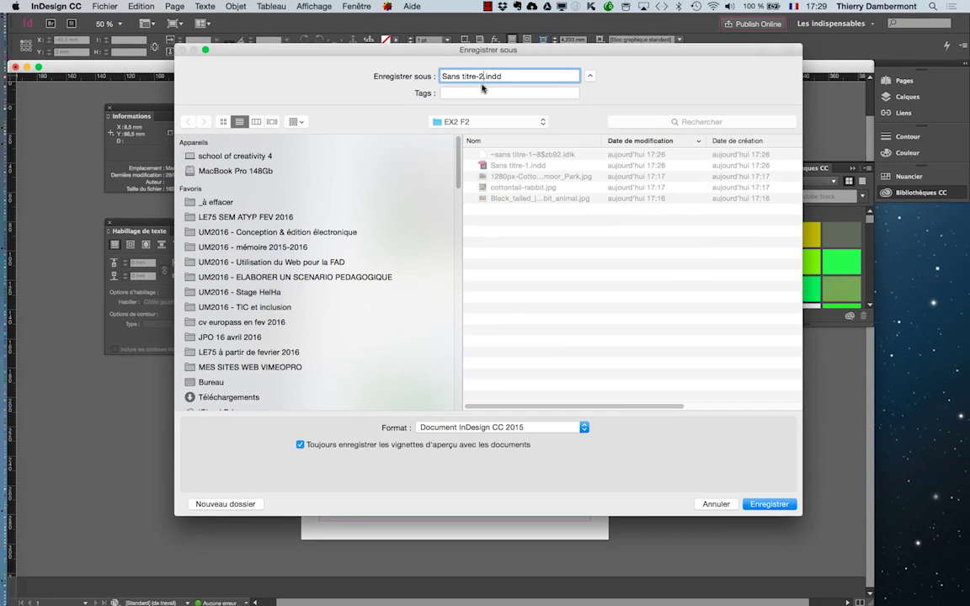
left_click(781, 503)
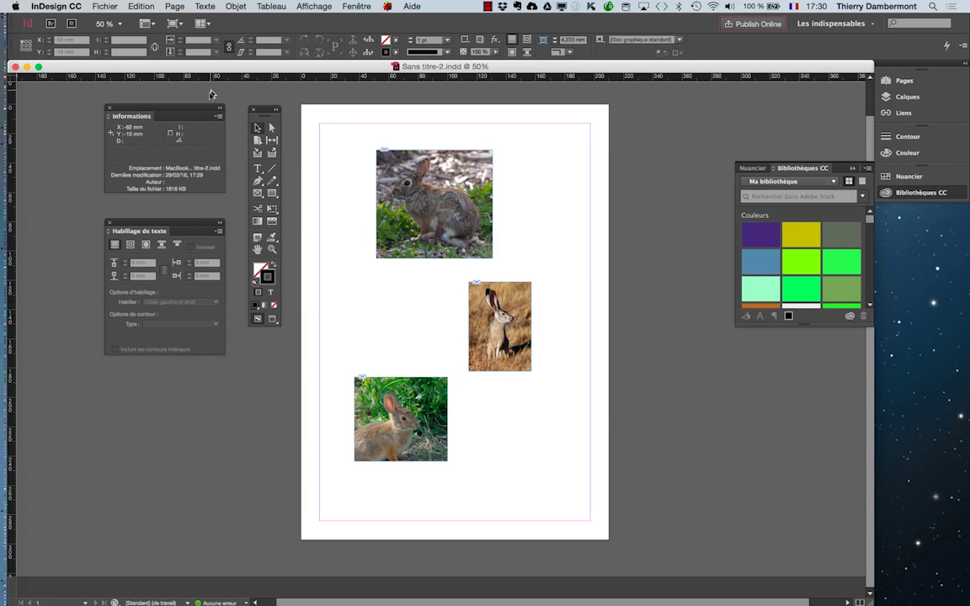
Move the Informations and Habillage de texte panels farther from the page and lower the Tools panel beside it.
left_click_drag(203, 108, 137, 93)
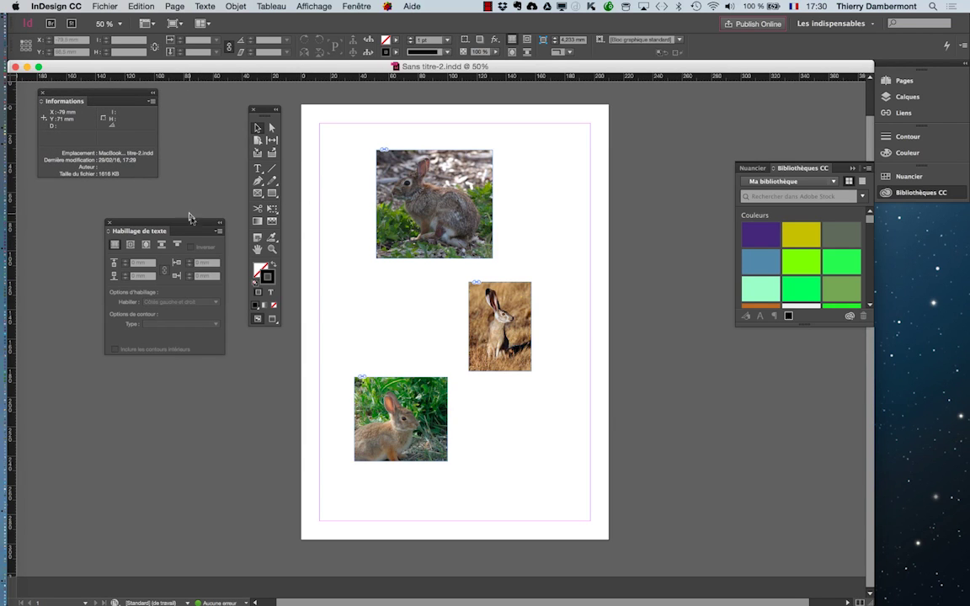
left_click_drag(196, 226, 129, 200)
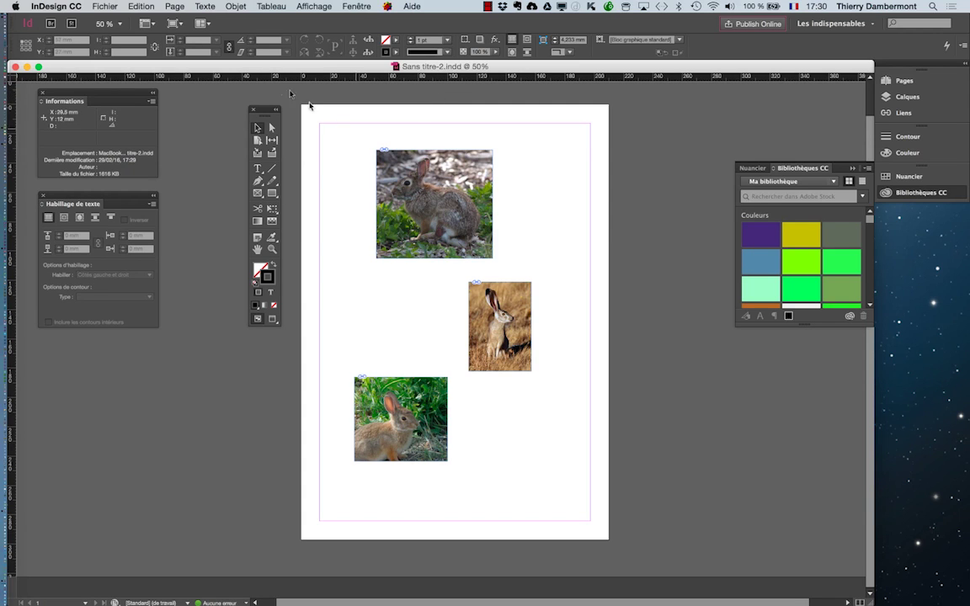
left_click_drag(268, 112, 274, 194)
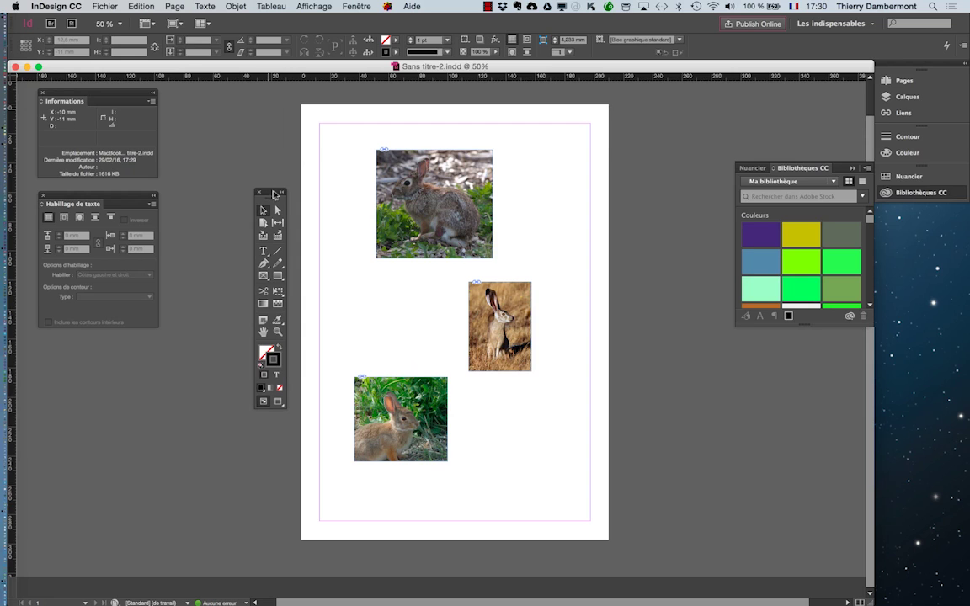
Stagger the three photos down the page: largest rabbit near the upper-left margin corner, hare near the right margin, other rabbit at the lower left.
left_click_drag(439, 174, 410, 162)
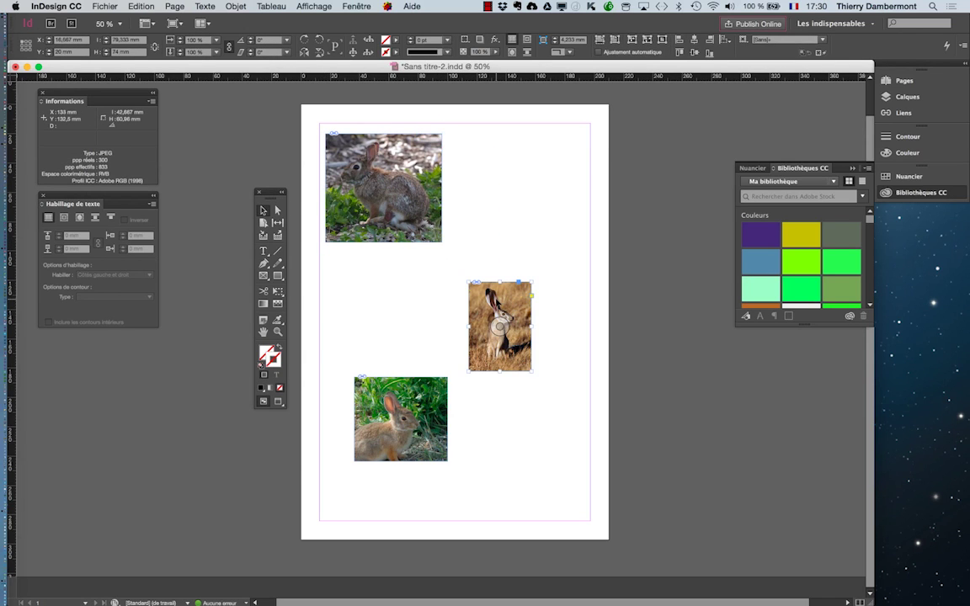
left_click_drag(498, 296, 524, 191)
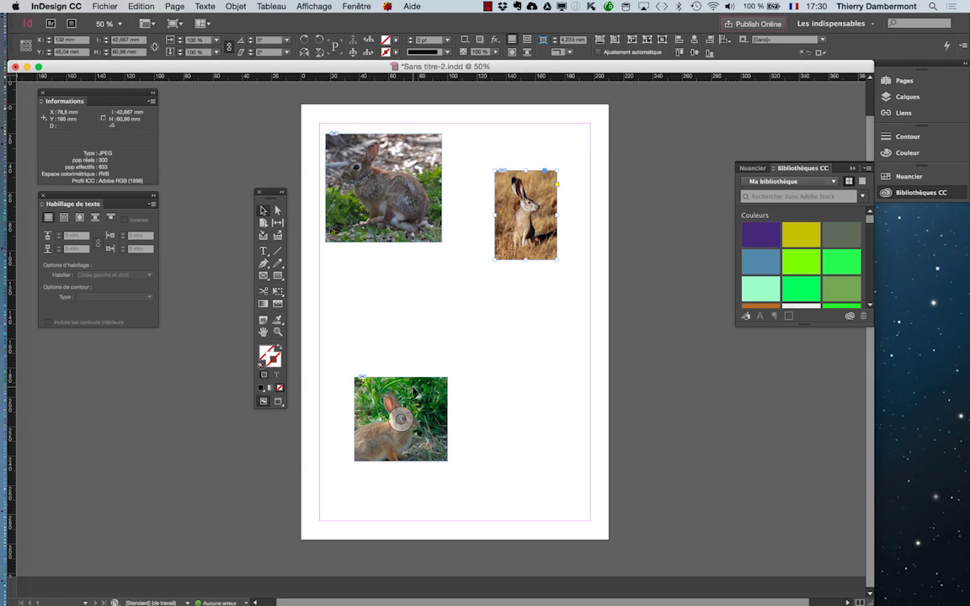
left_click_drag(405, 394, 437, 291)
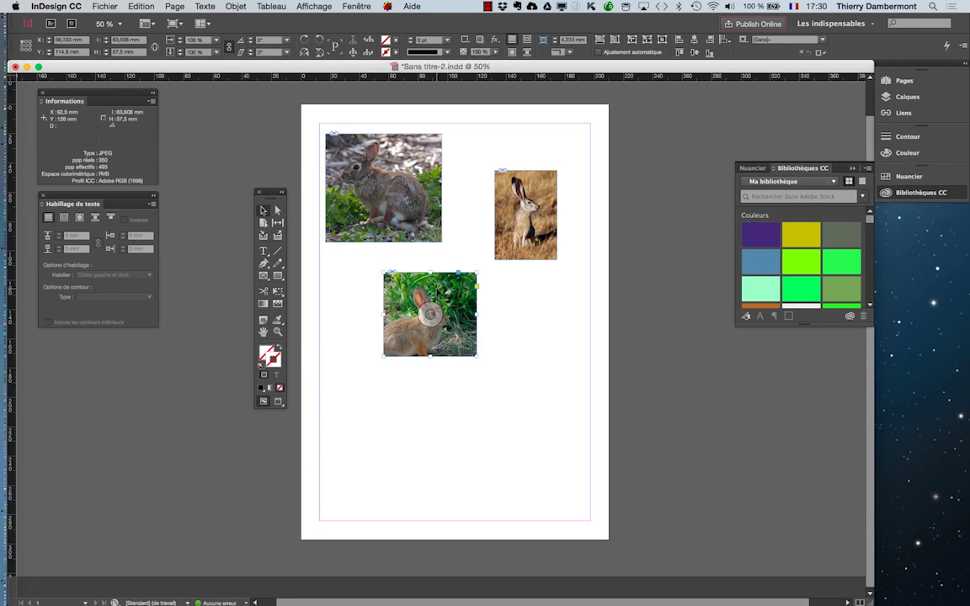
left_click_drag(437, 292, 400, 397)
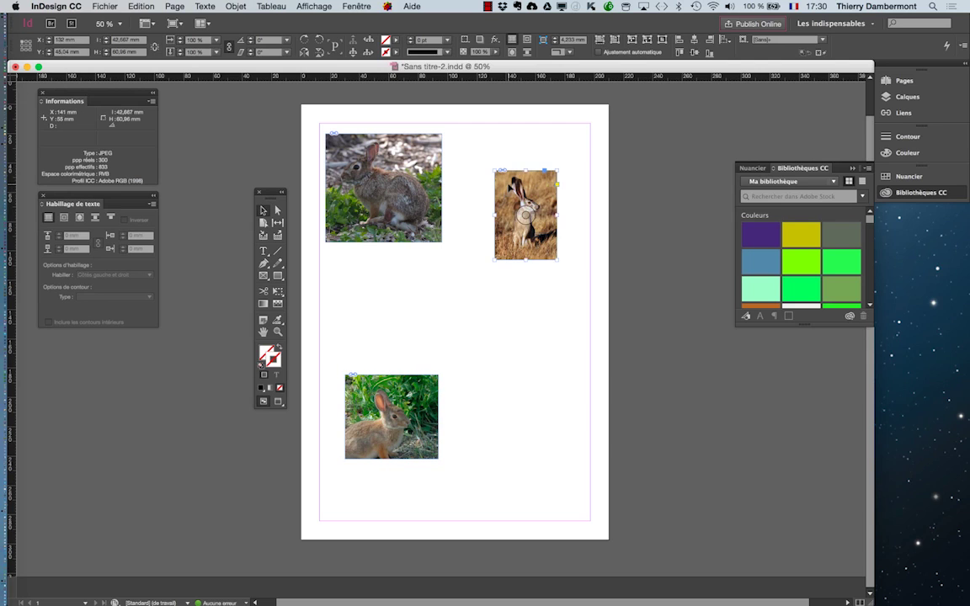
left_click_drag(504, 196, 510, 292)
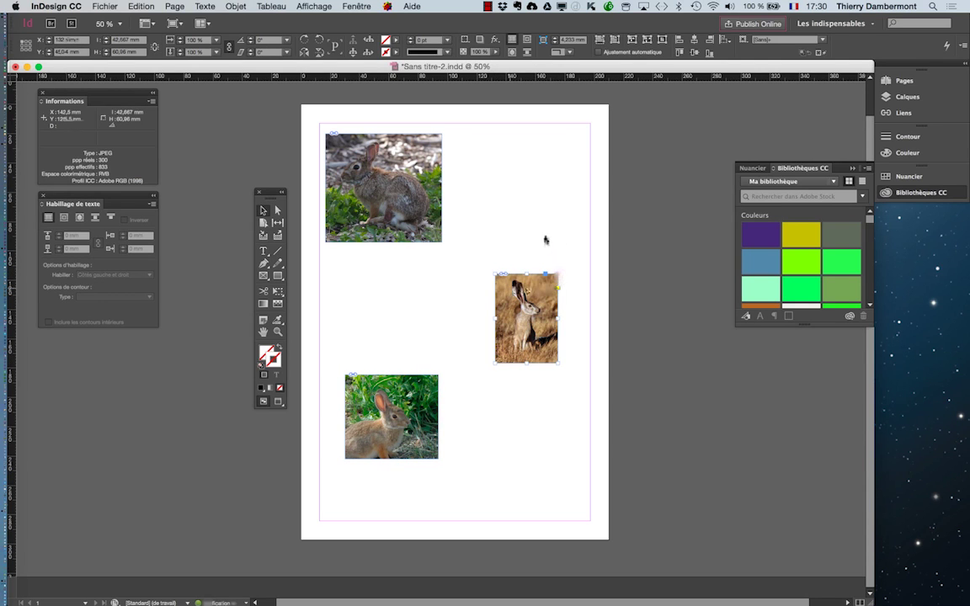
left_click(544, 239)
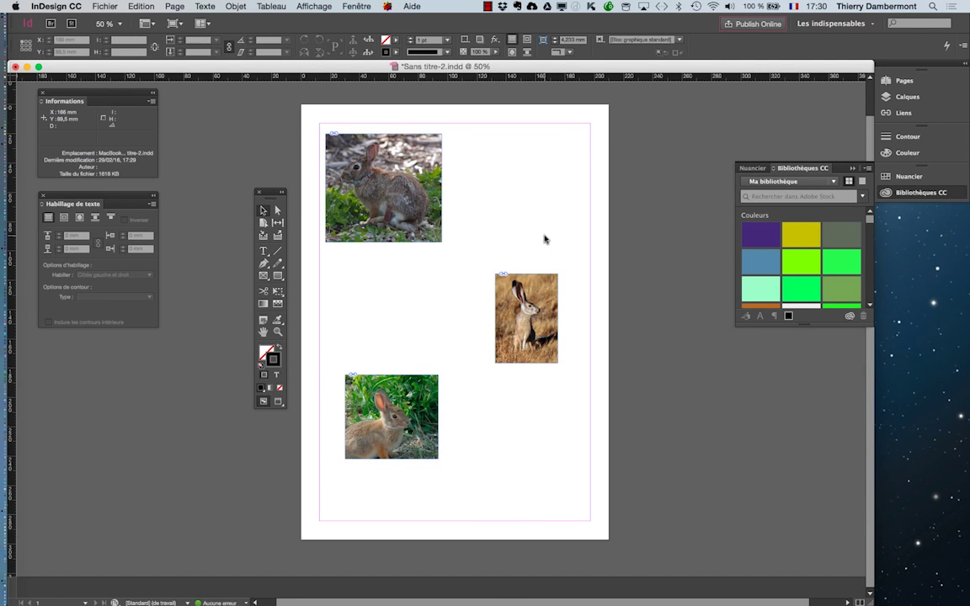